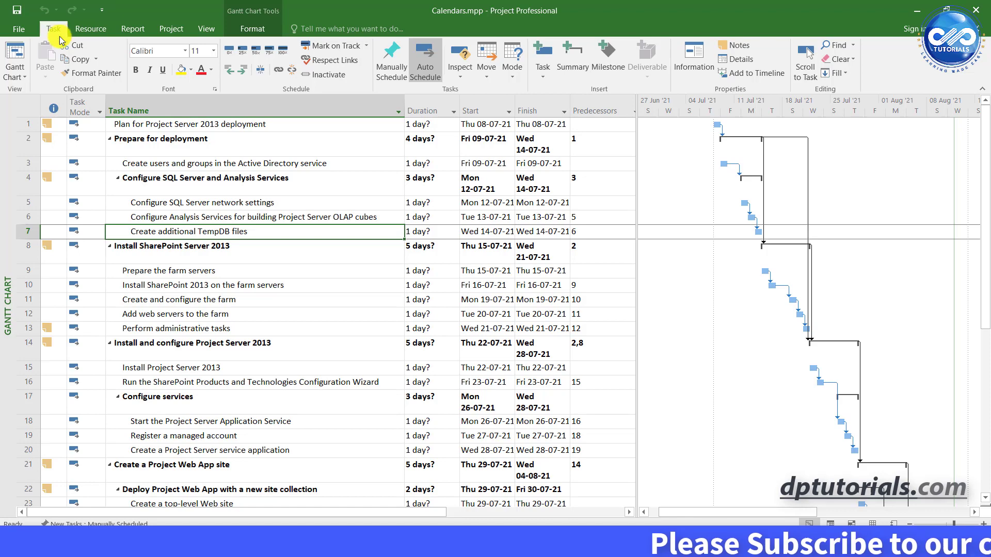
# Open the project's working time settings and check the working times of several days in August 2021
pyautogui.click(392, 341)
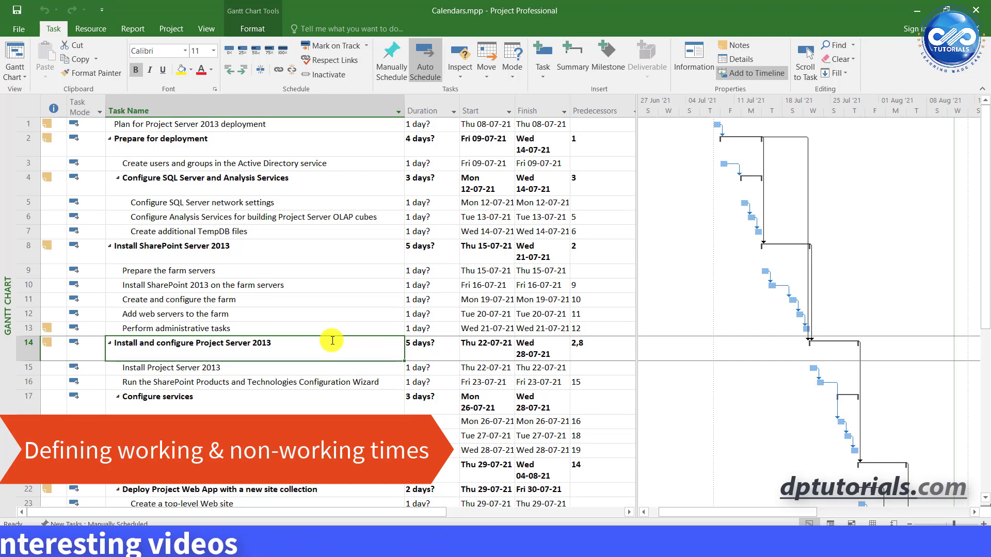
pyautogui.click(172, 28)
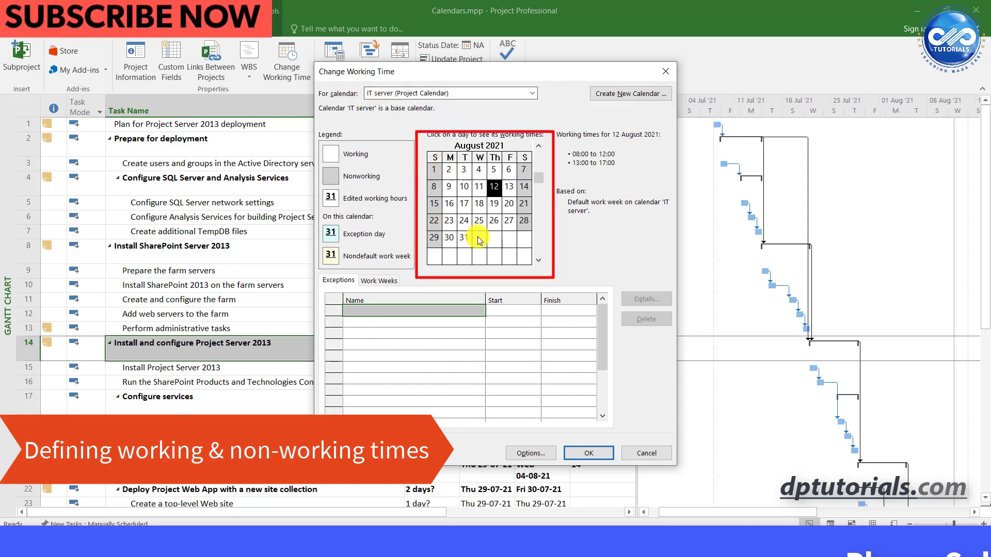
pyautogui.click(462, 188)
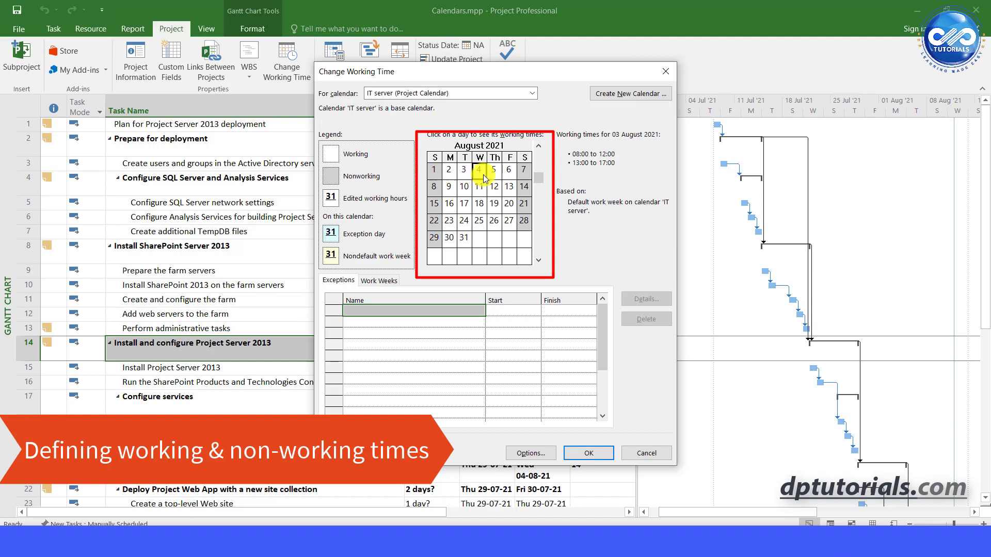
pyautogui.click(436, 170)
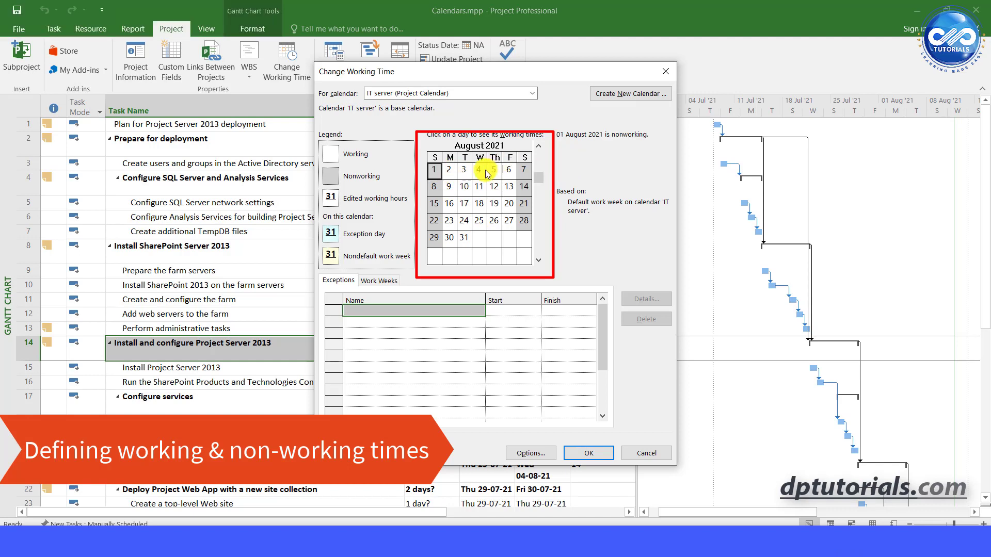
pyautogui.click(453, 172)
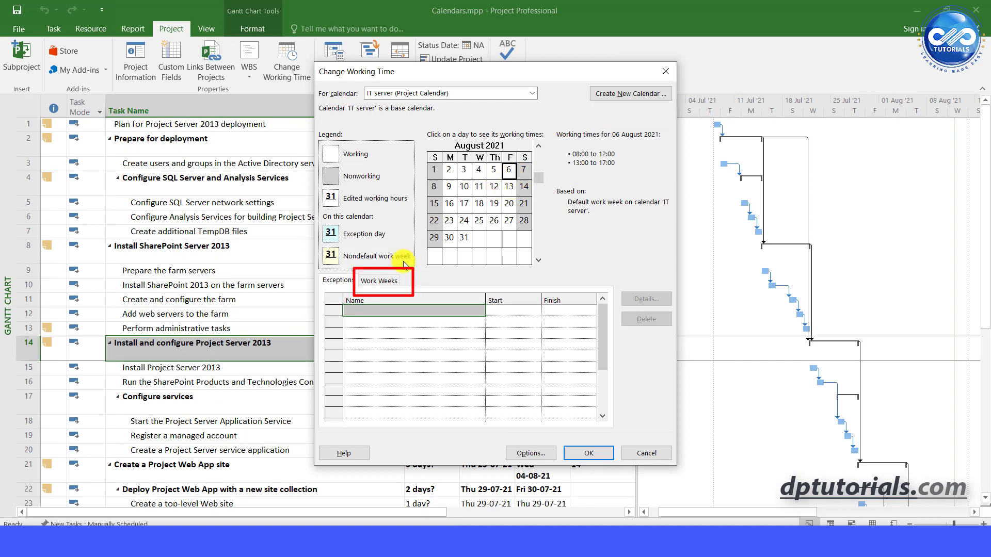
# Open the details of the IT server calendar's default work week and set Friday to nonworking time
pyautogui.click(382, 283)
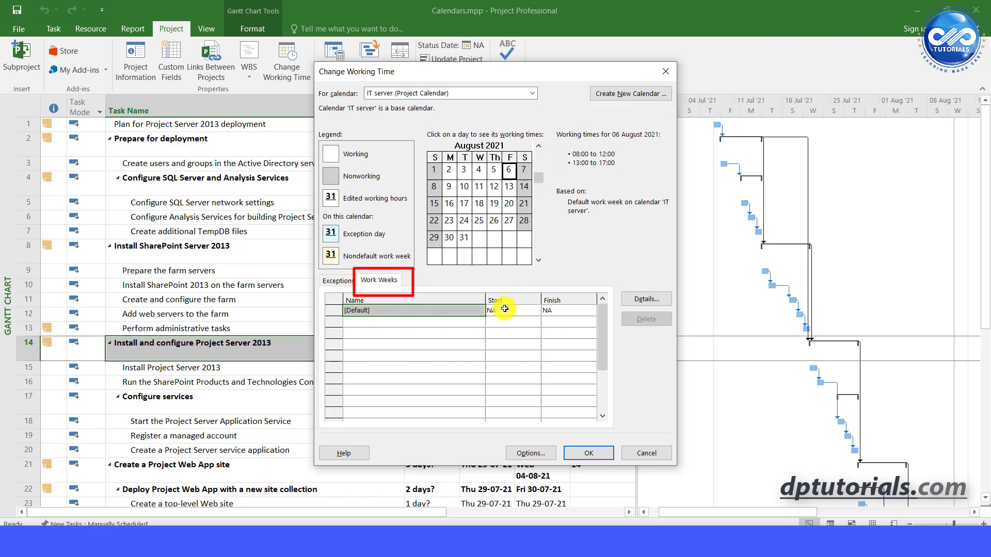
pyautogui.click(555, 311)
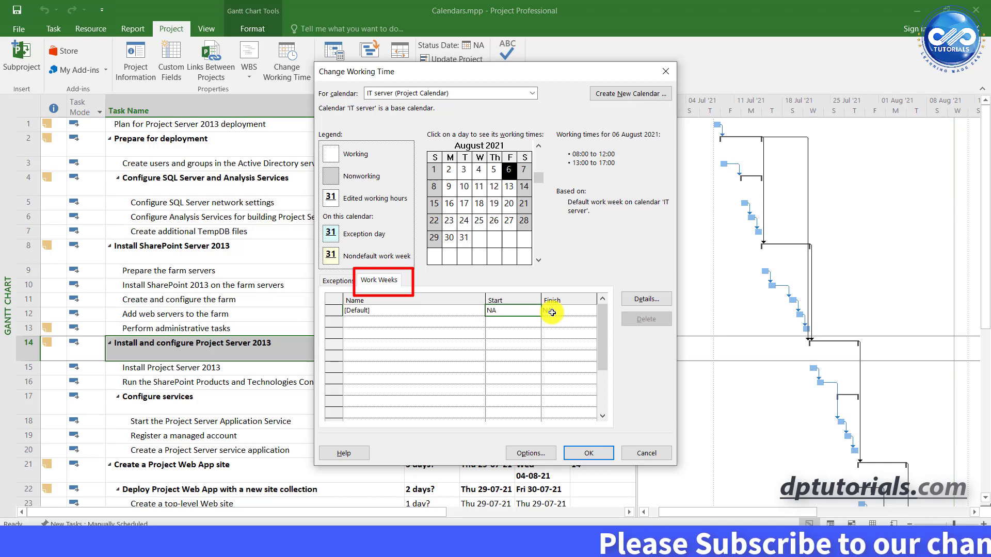
pyautogui.click(645, 300)
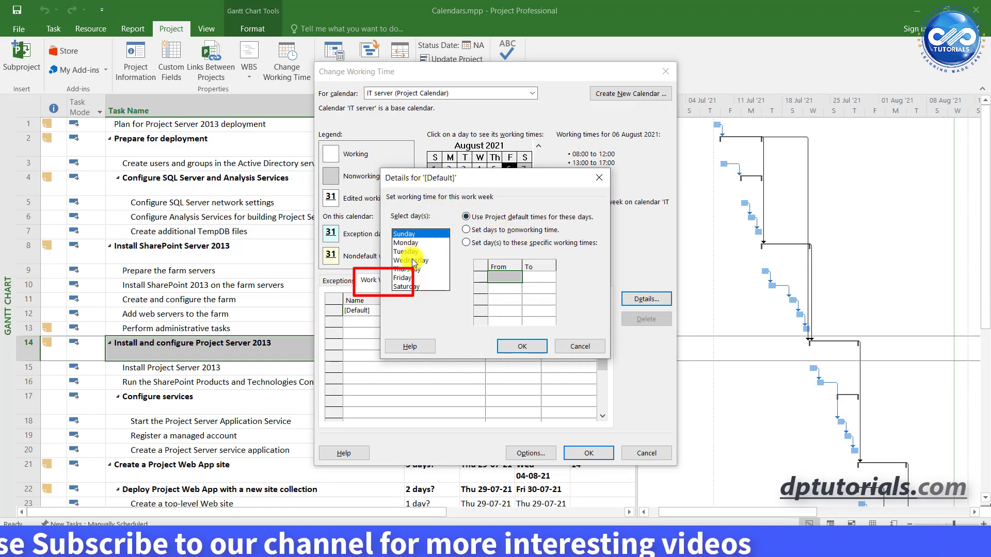
pyautogui.click(411, 277)
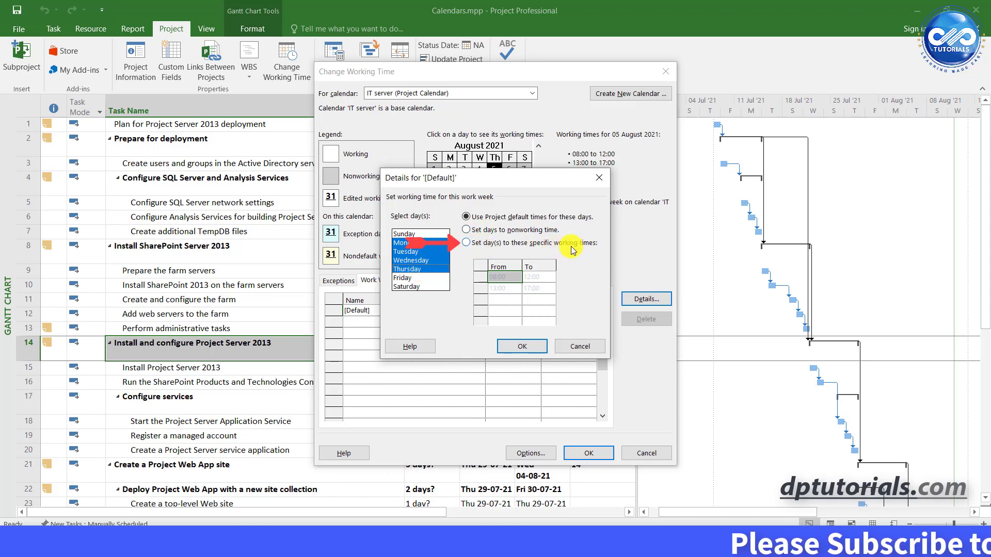
# Give Monday to Thursday specific working times in the default work week, ending the 13:00 shift at 18:00
pyautogui.click(467, 244)
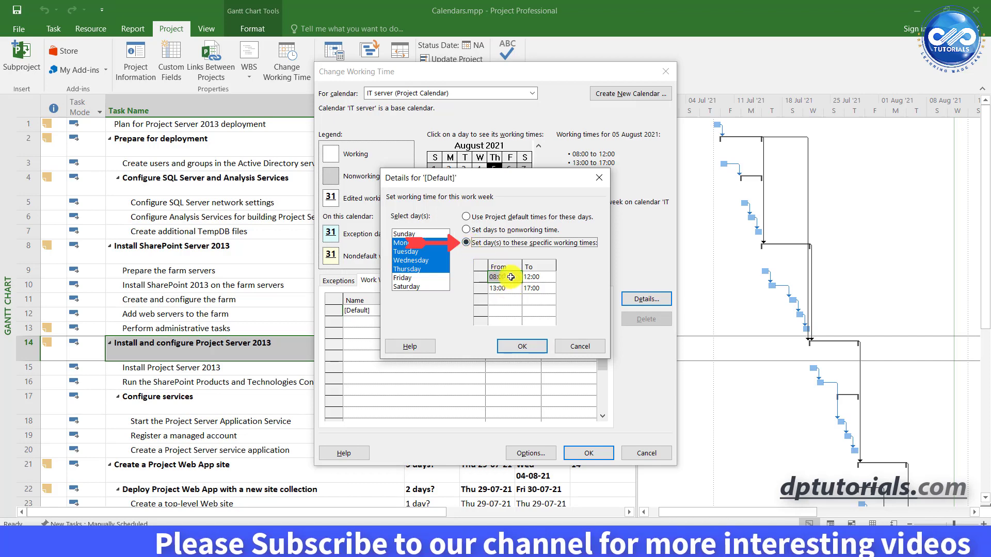
pyautogui.click(544, 289)
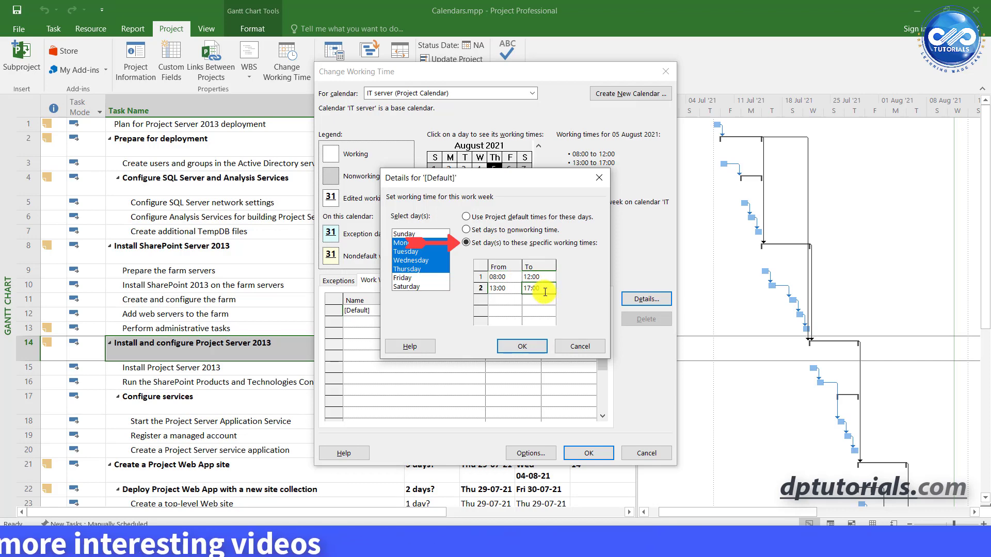
pyautogui.write('1')
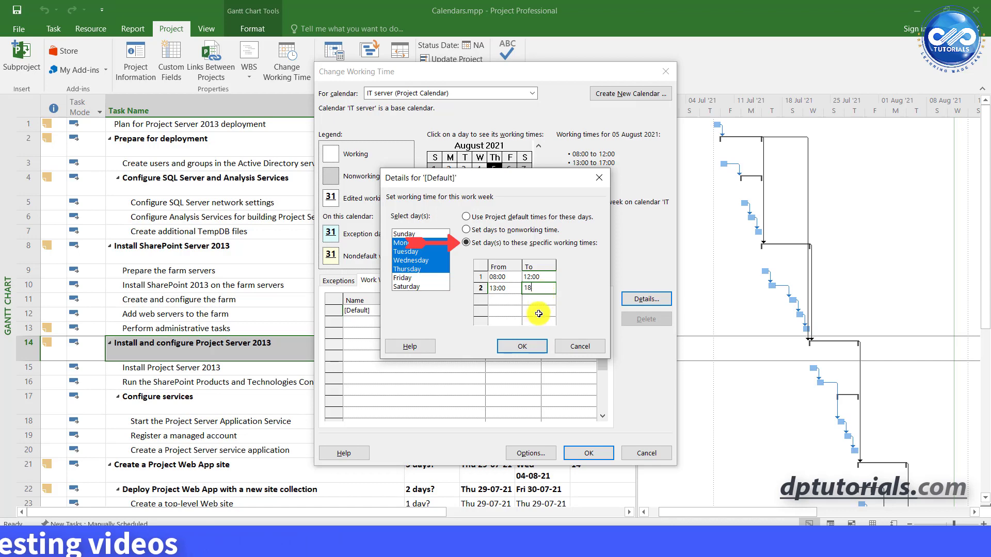
pyautogui.click(522, 346)
# Check the working times of several weekdays, a Friday and a Saturday in the August 2021 calendar
pyautogui.click(480, 205)
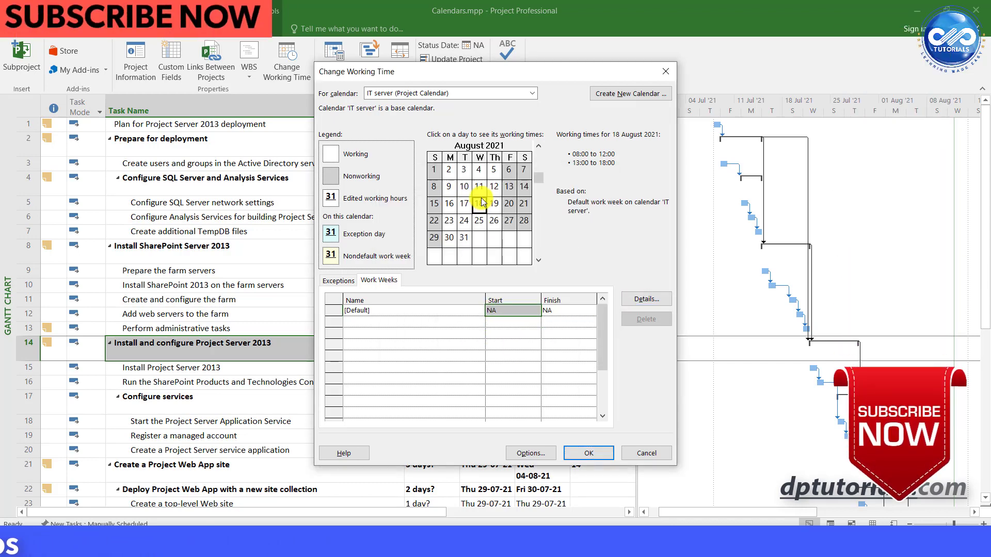
pyautogui.click(509, 170)
pyautogui.click(523, 187)
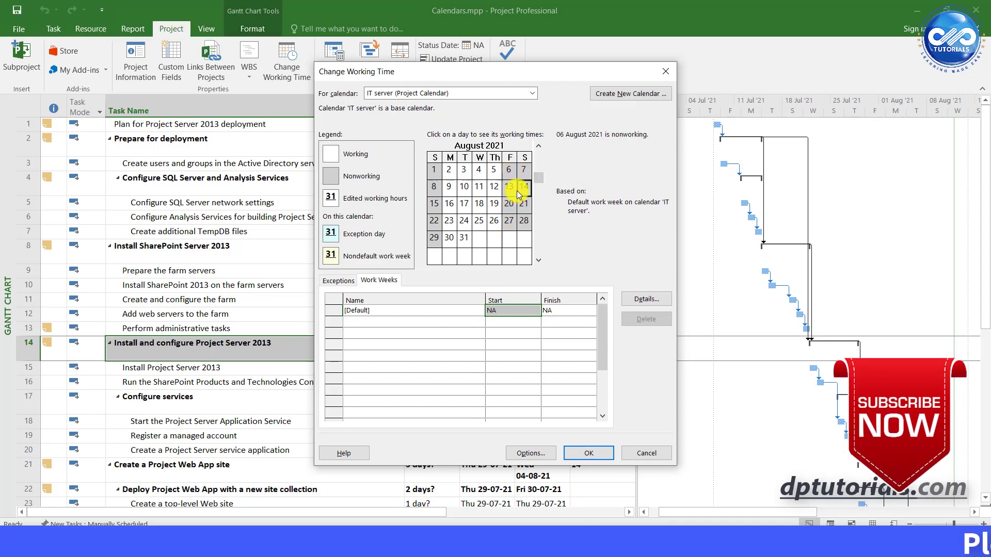
pyautogui.click(454, 172)
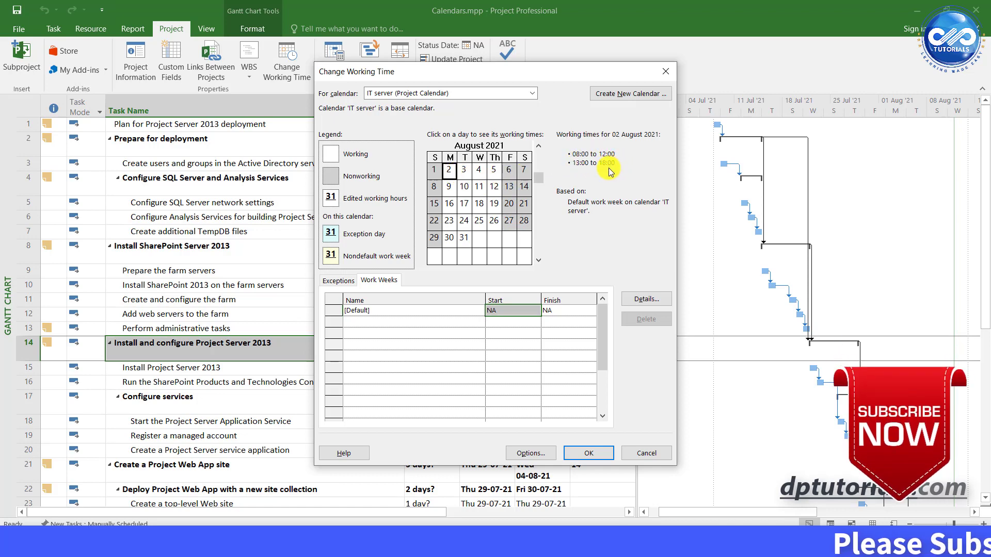
pyautogui.click(479, 203)
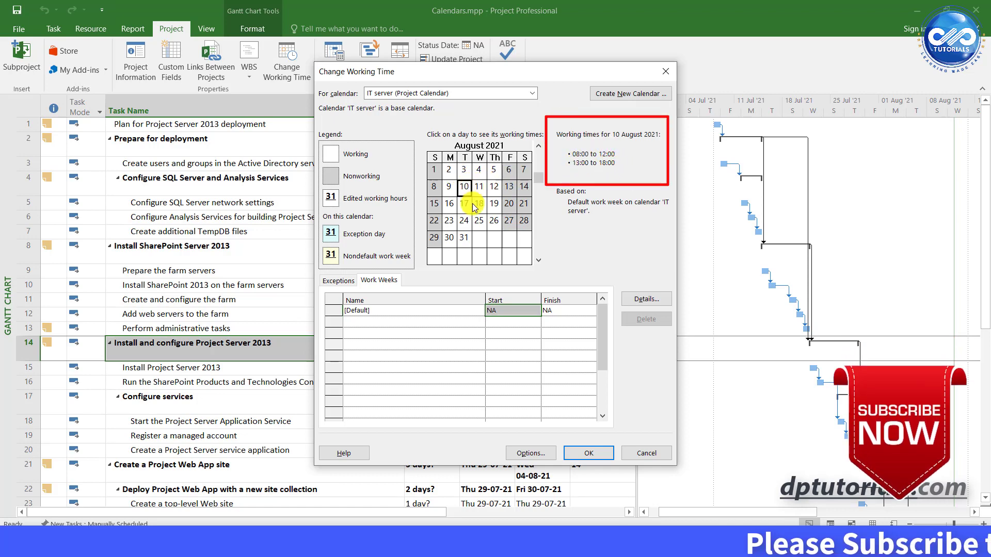
pyautogui.click(493, 221)
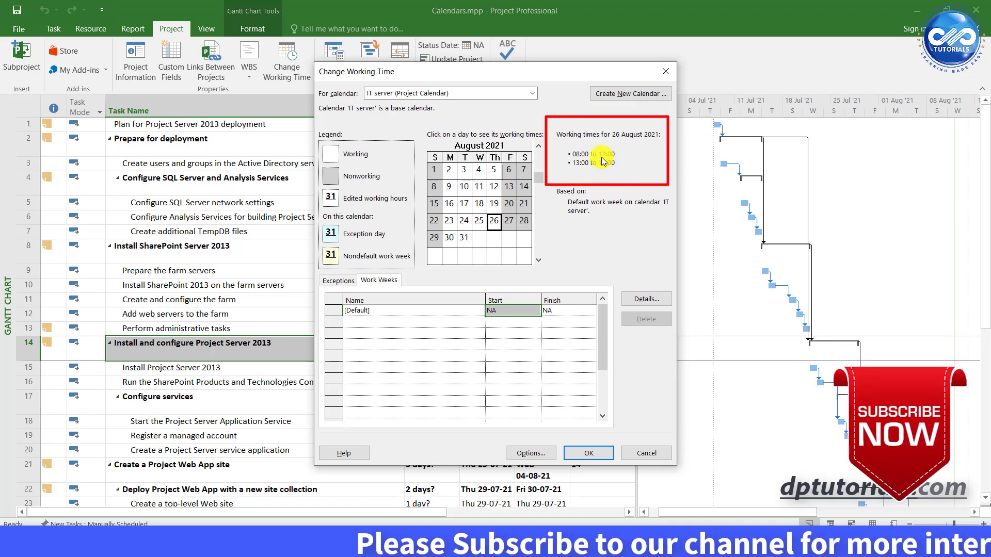
# Apply the working time changes and widen the Start and Finish columns of the task table
pyautogui.click(584, 454)
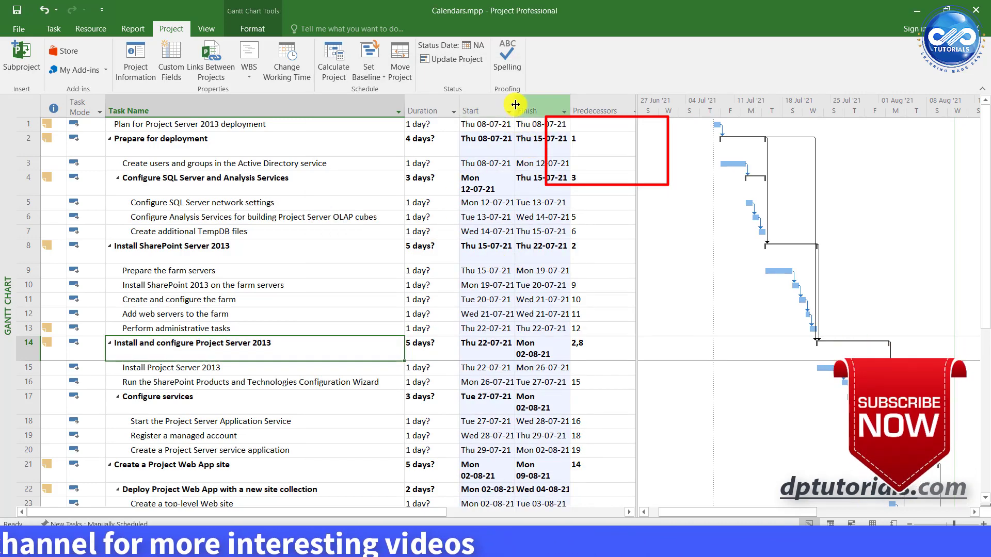
pyautogui.moveTo(514, 105); pyautogui.dragTo(586, 104)
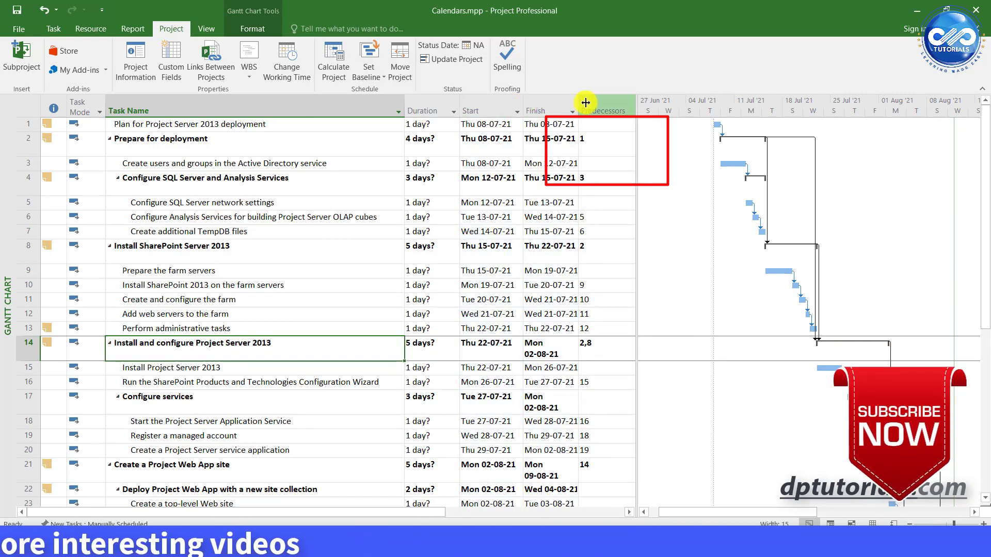
# In the project's schedule options, set the default end time to 18:00 and hours per day to 9
pyautogui.click(18, 26)
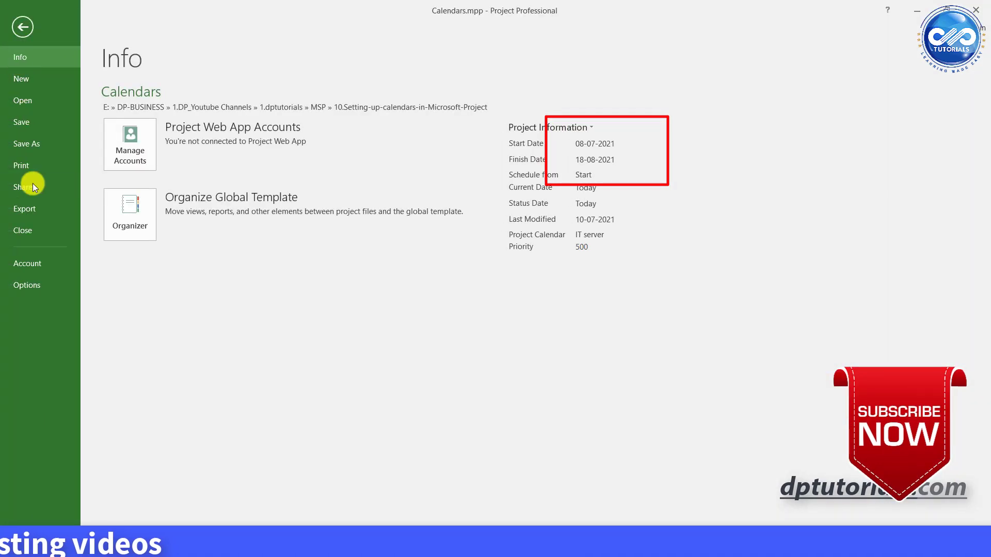
pyautogui.click(32, 282)
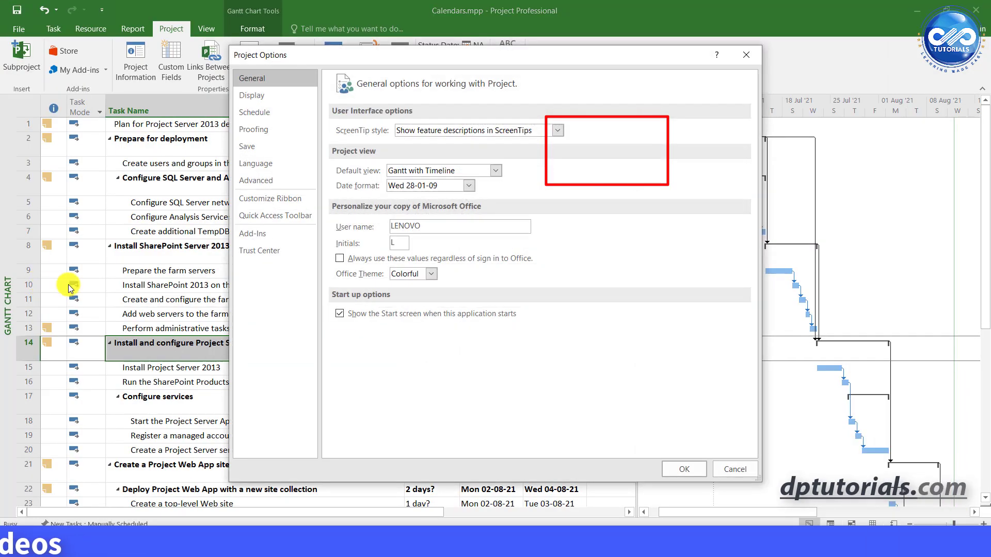
pyautogui.click(287, 111)
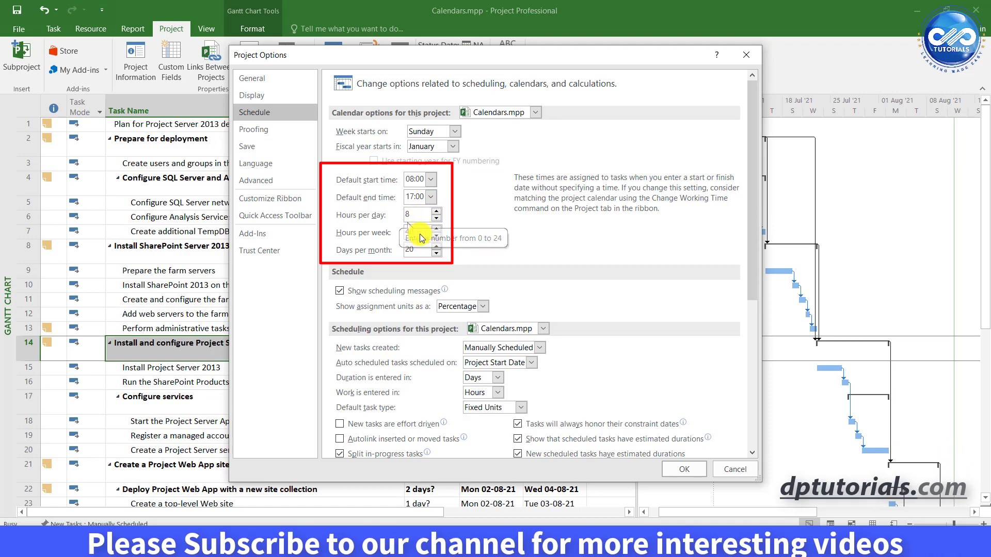
pyautogui.click(430, 198)
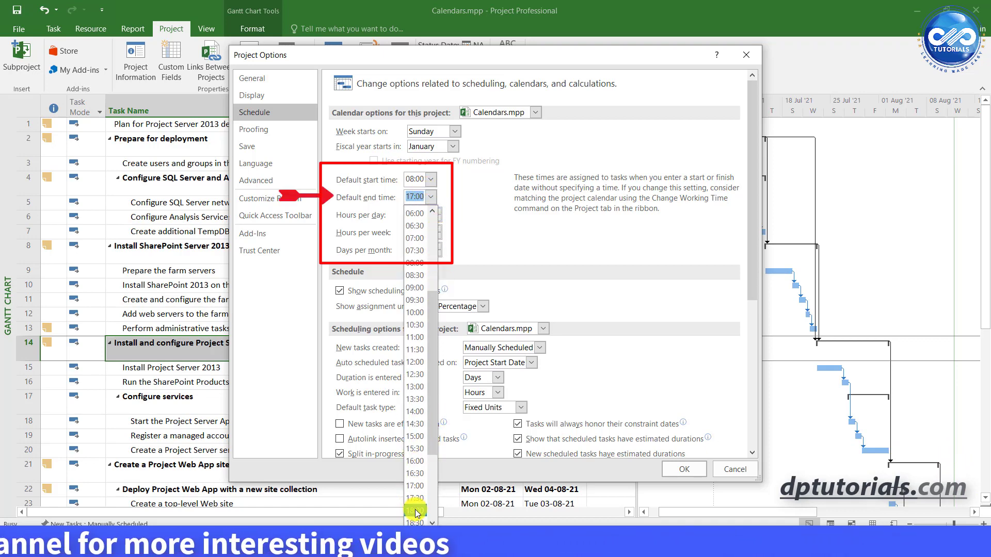
pyautogui.click(414, 510)
pyautogui.write('9')
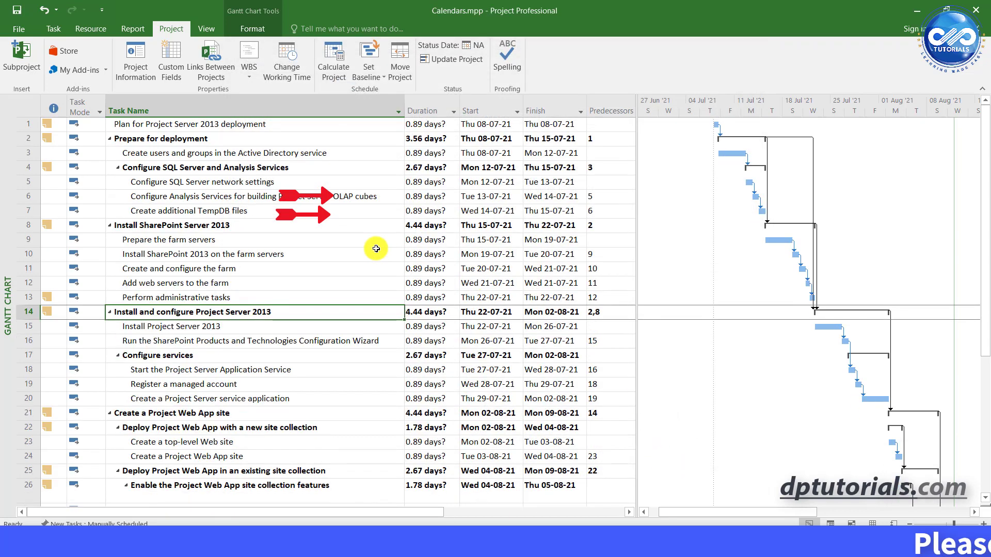
# Review the recalculated durations and dates throughout the task list
pyautogui.click(326, 241)
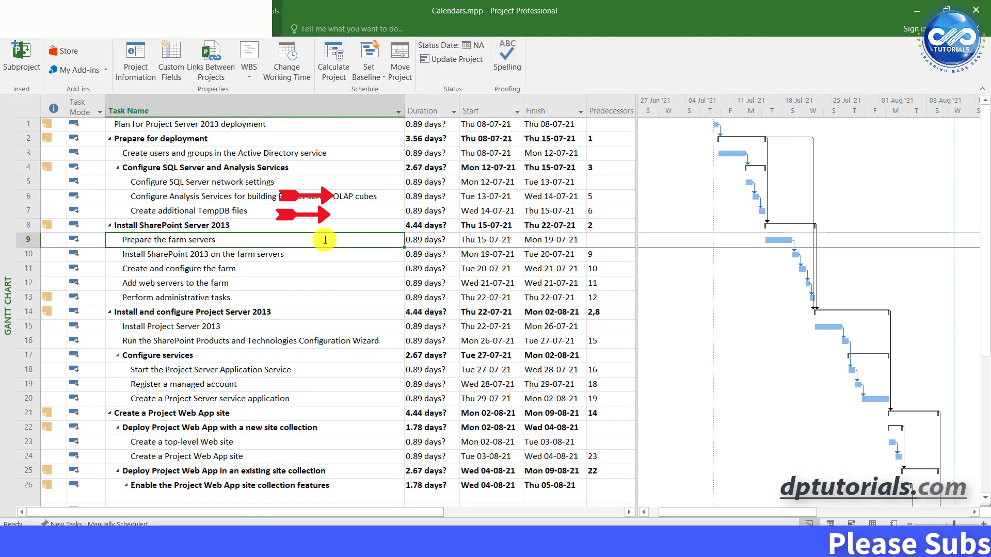
pyautogui.scroll(-4, 325, 240)
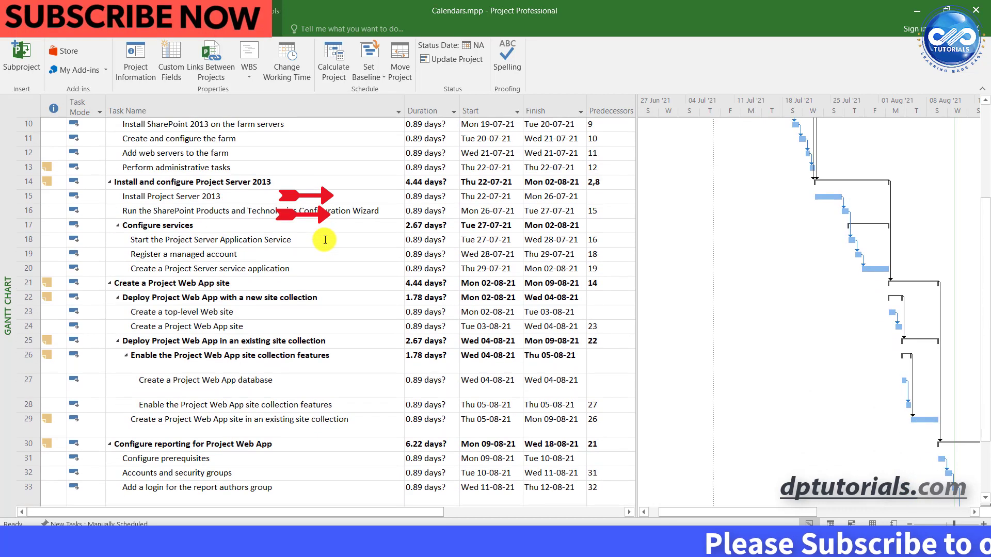
pyautogui.scroll(4, 325, 240)
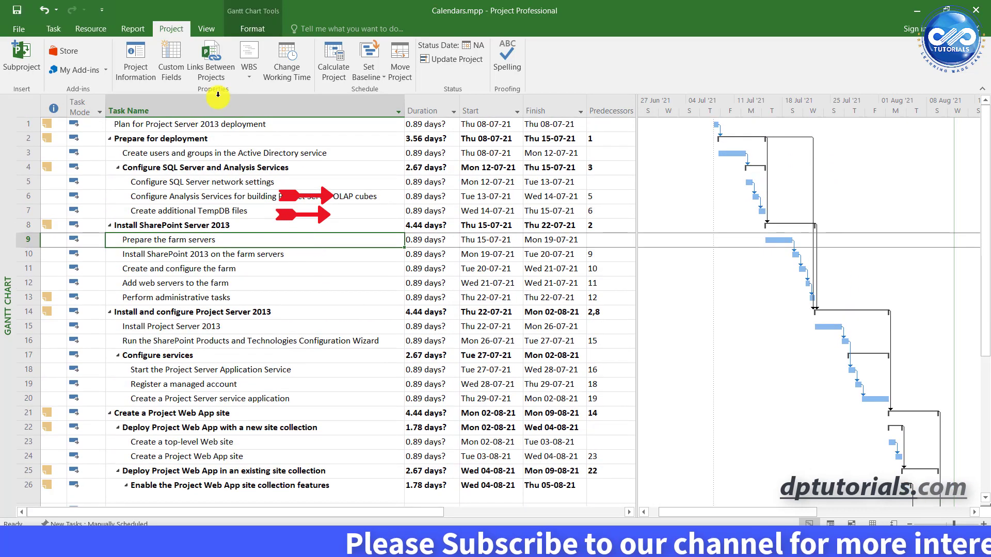
# Add a work week named Christmas Season to the IT server calendar
pyautogui.click(288, 54)
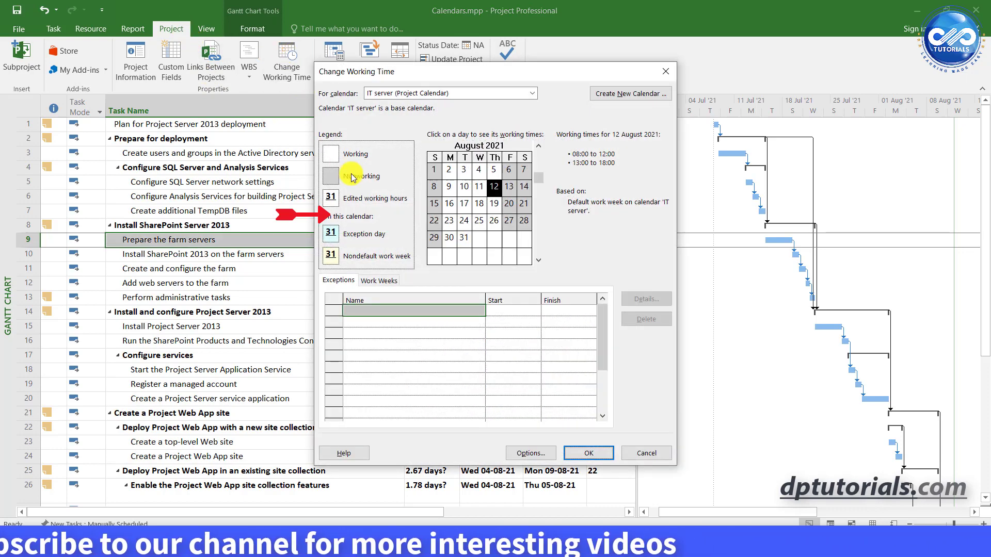
pyautogui.click(379, 280)
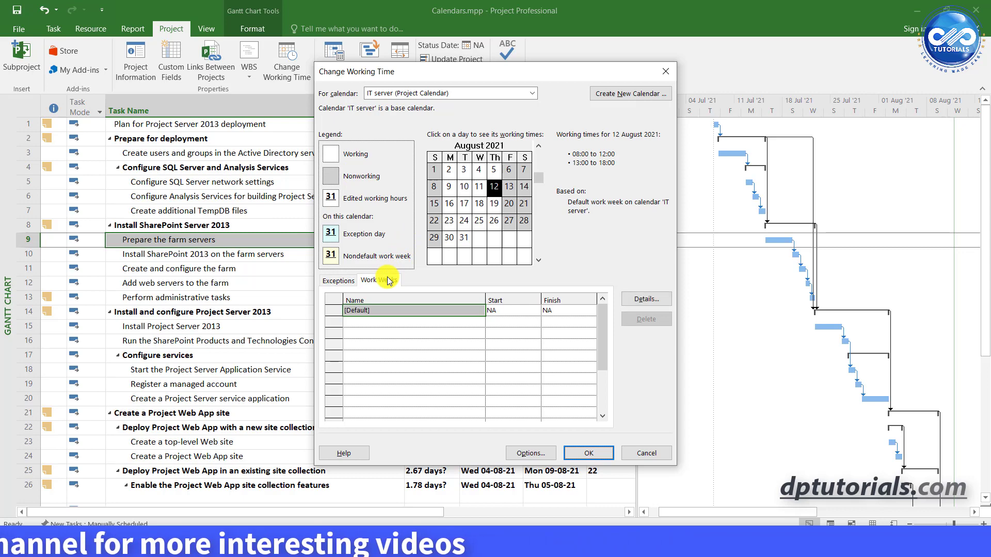
pyautogui.click(373, 322)
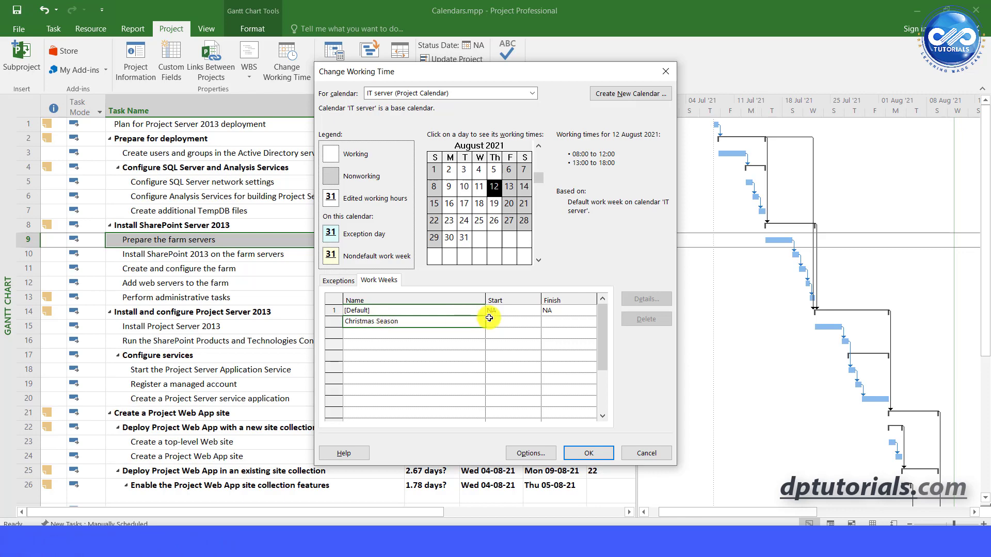
# Set the Christmas Season work week to start on 20-12-2021 and finish on 06-01-2022
pyautogui.click(537, 324)
pyautogui.click(534, 334)
pyautogui.click(533, 334)
pyautogui.click(534, 333)
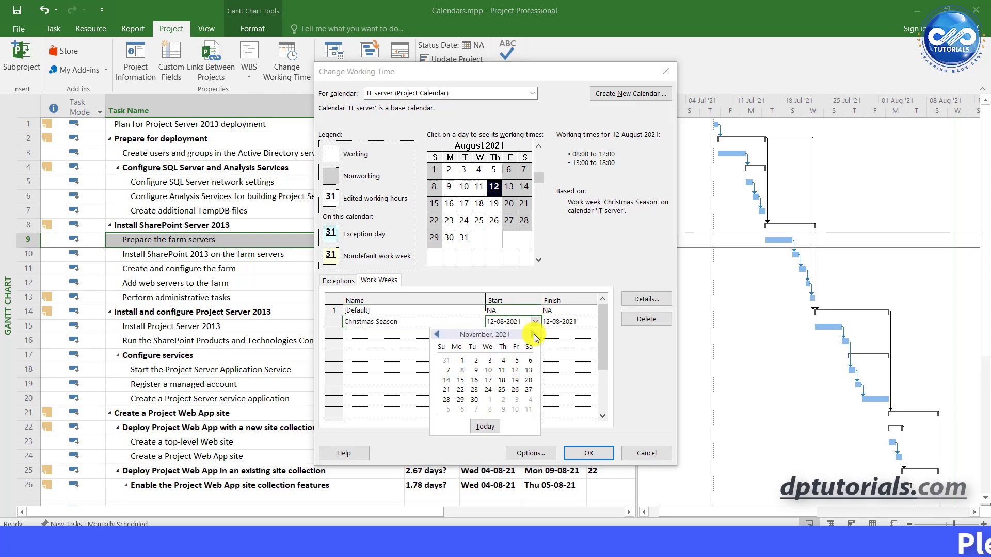
pyautogui.click(534, 334)
pyautogui.click(460, 391)
pyautogui.click(590, 324)
pyautogui.click(590, 333)
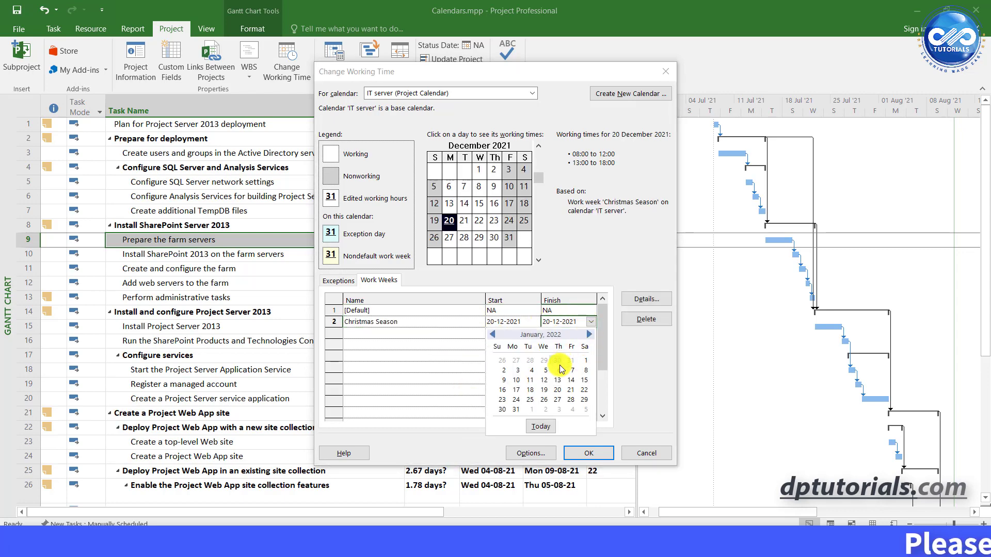
pyautogui.click(558, 369)
pyautogui.click(519, 321)
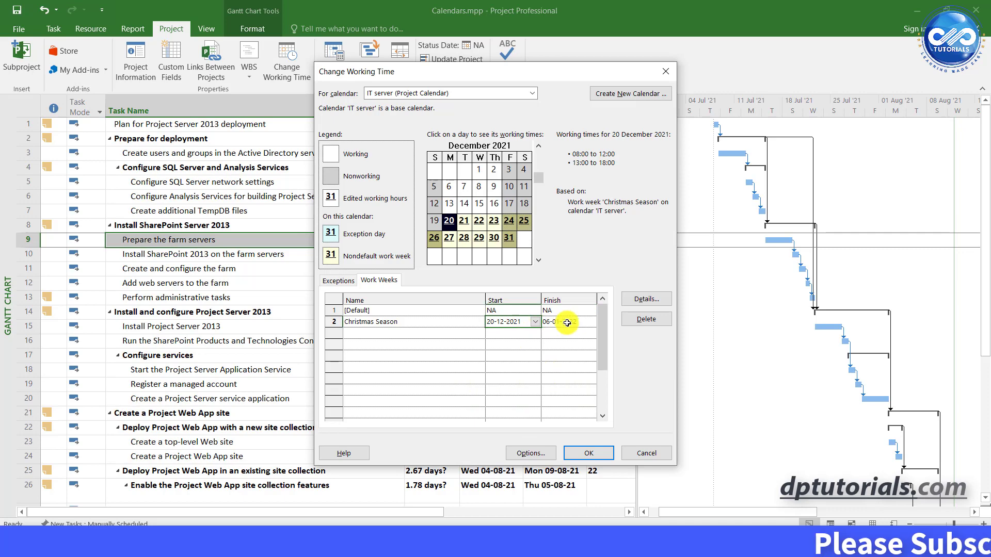
# Review the daily working time details of the Christmas Season work week and accept them
pyautogui.click(640, 299)
pyautogui.click(413, 260)
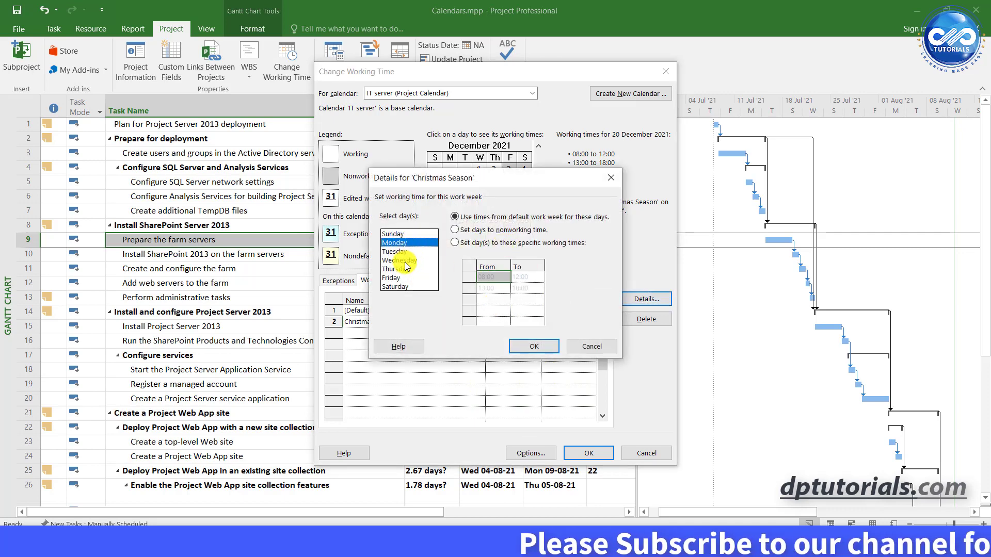
pyautogui.click(537, 346)
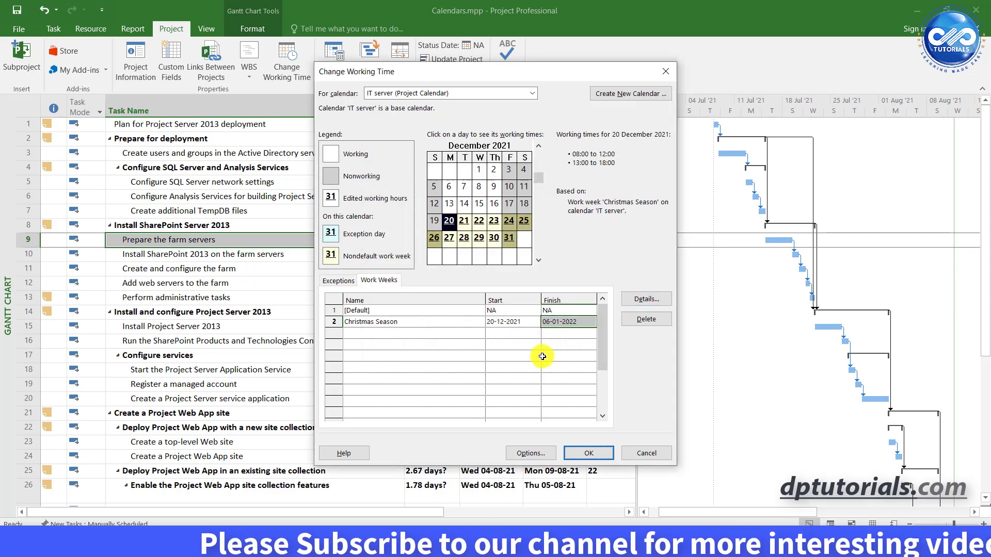
# Add an exception named 1st Jan to the IT server calendar, starting on 31-12-2021
pyautogui.click(339, 280)
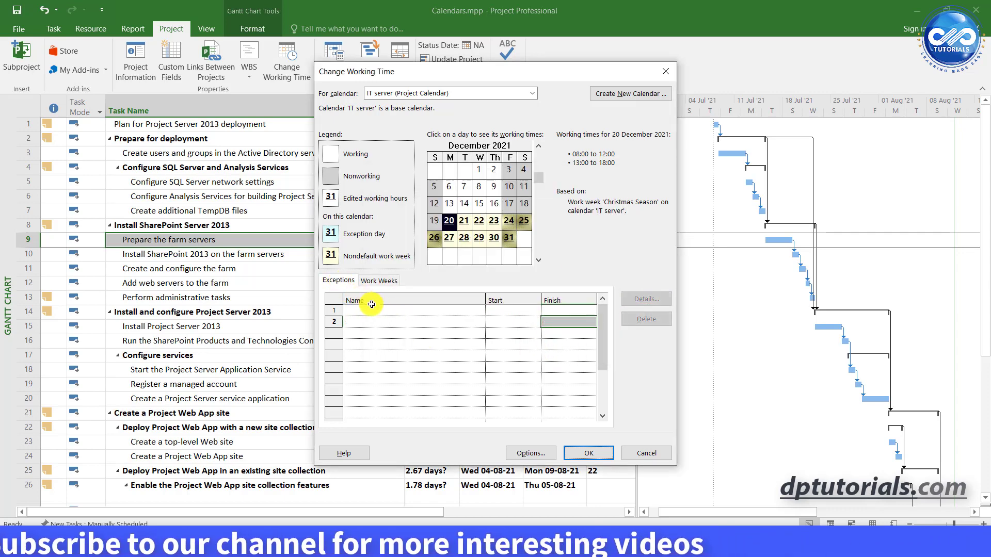
pyautogui.click(433, 311)
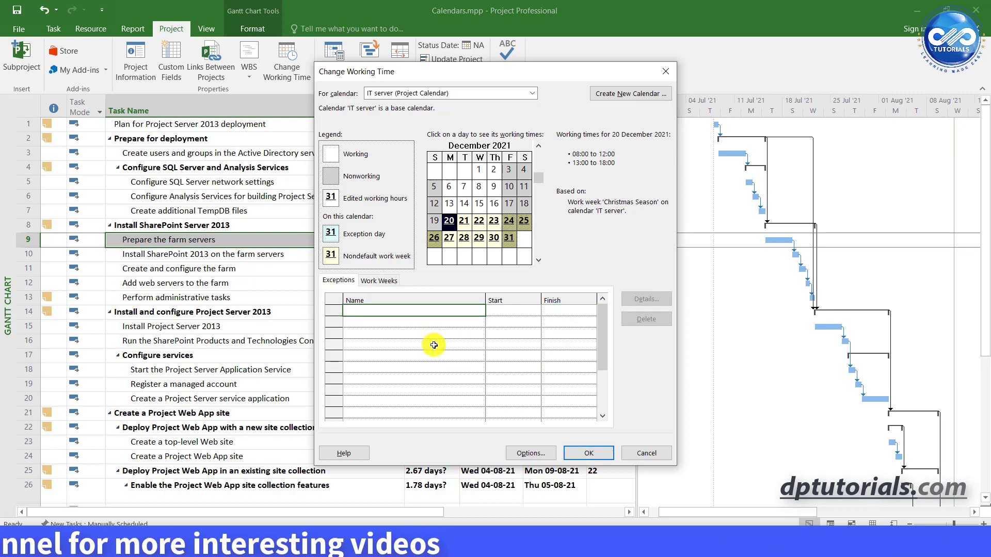
pyautogui.click(442, 326)
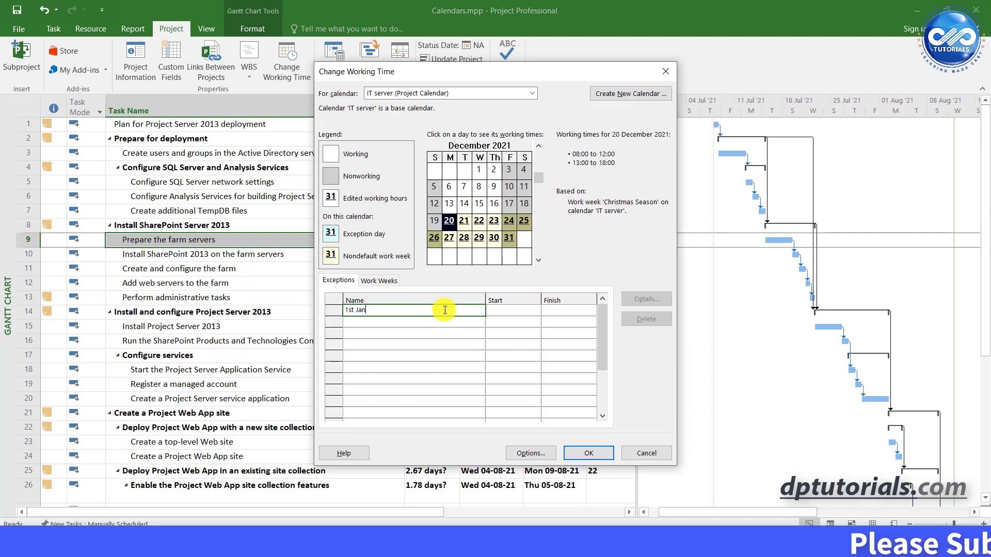
pyautogui.click(524, 316)
pyautogui.click(535, 310)
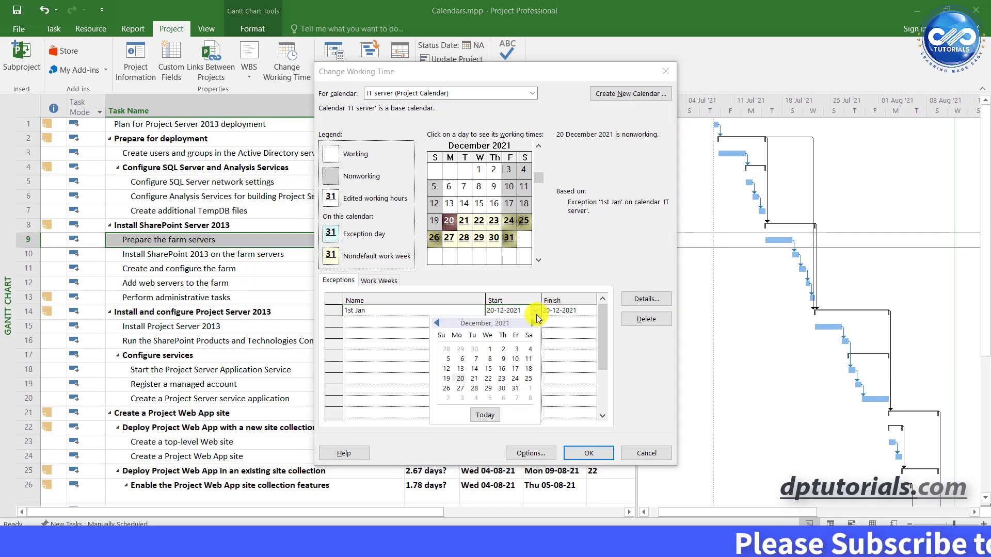
pyautogui.click(514, 389)
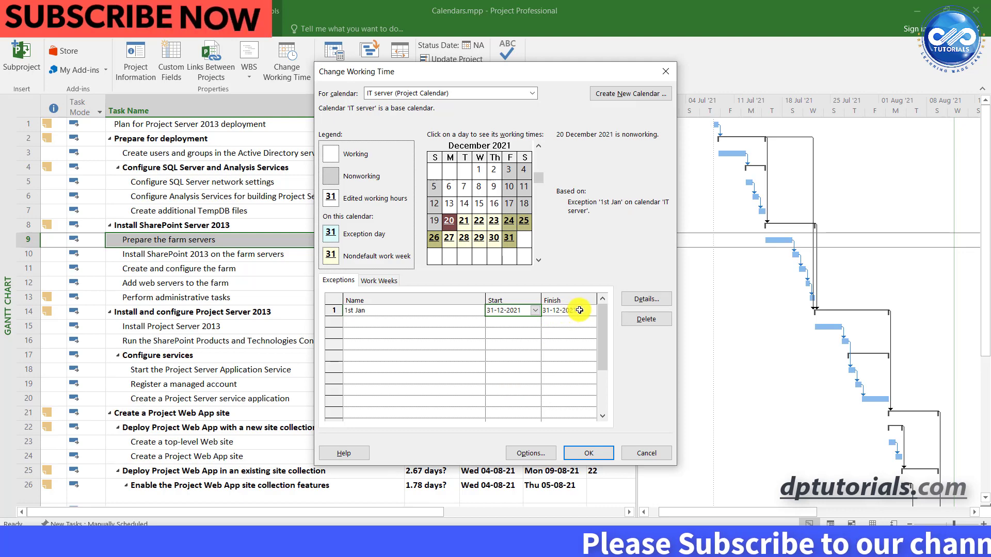
# Set the 1st Jan exception to finish on 01-01-2022 and accept its details as nonworking time
pyautogui.click(573, 310)
pyautogui.click(591, 310)
pyautogui.click(589, 323)
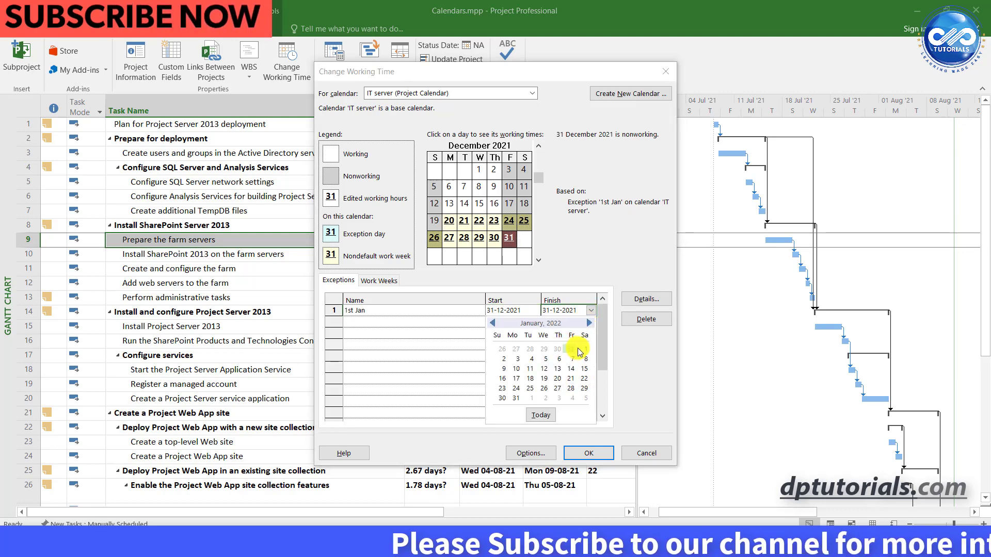
pyautogui.click(586, 349)
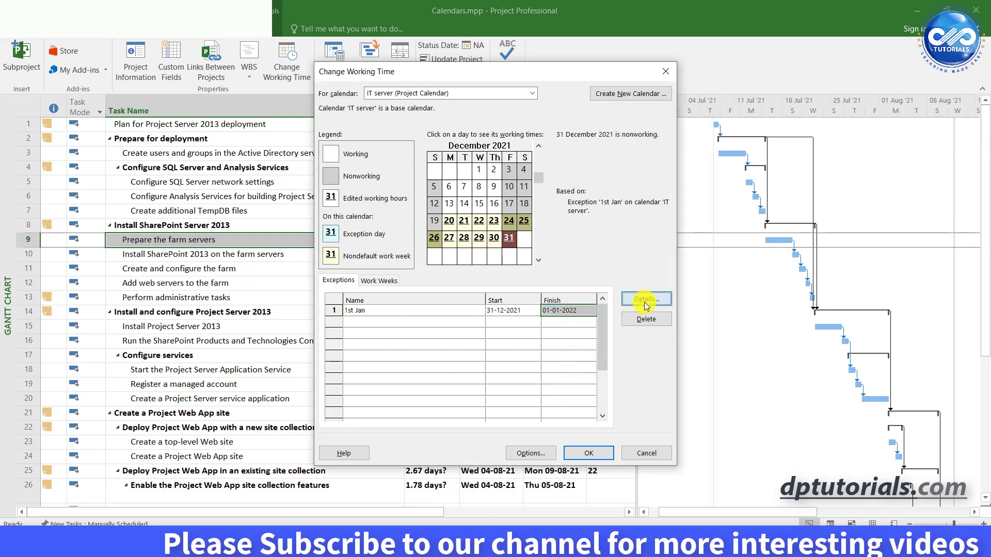
pyautogui.click(645, 299)
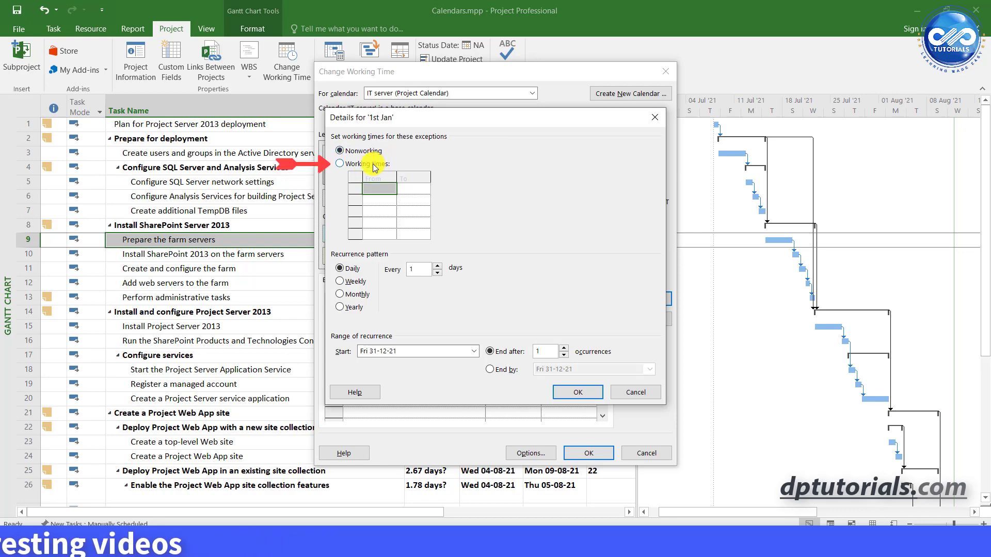
pyautogui.click(571, 395)
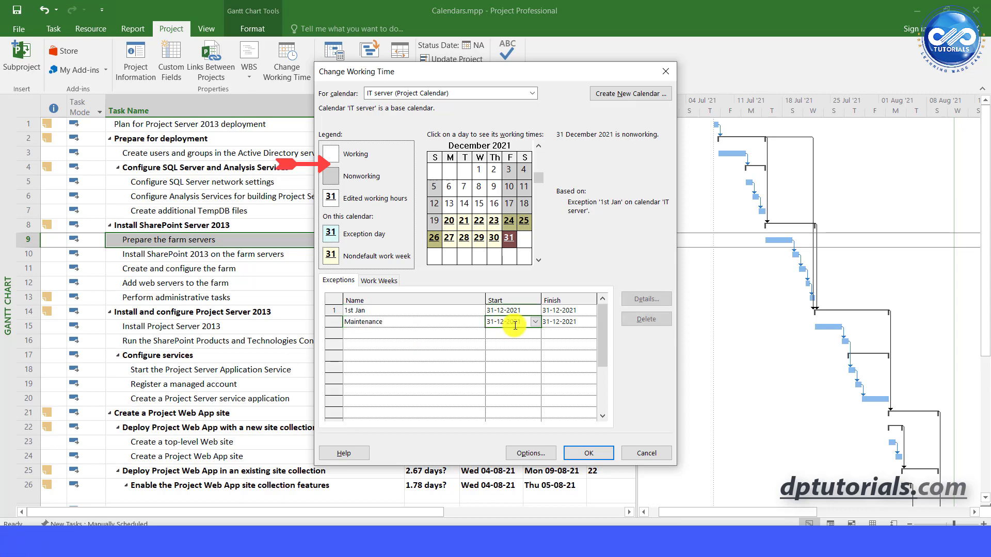
# Add a second exception named Maintenance starting on 09-06-2021 and choose a finish date for it
pyautogui.click(536, 322)
pyautogui.click(437, 336)
pyautogui.click(487, 369)
pyautogui.click(576, 321)
pyautogui.click(591, 322)
pyautogui.click(588, 335)
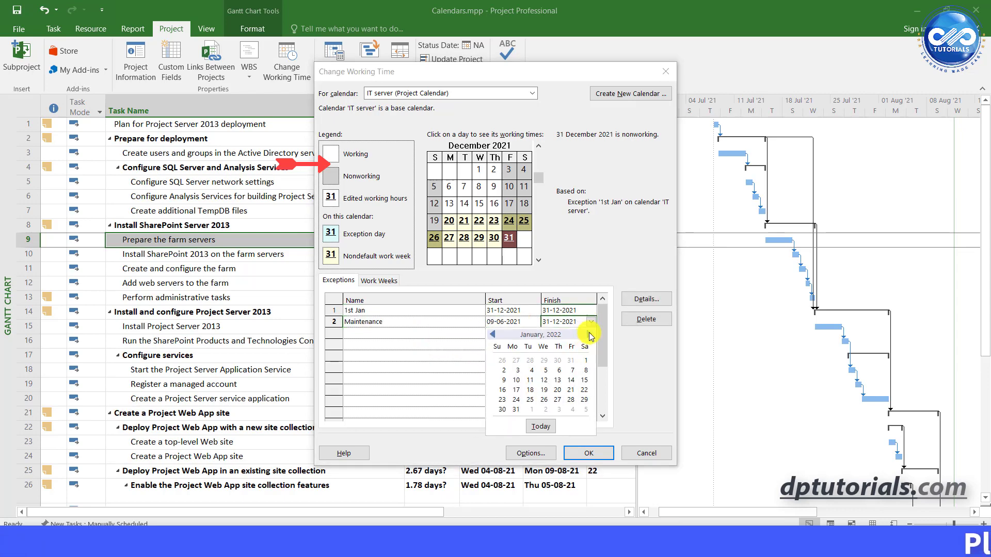
pyautogui.click(588, 336)
pyautogui.click(572, 379)
# Define the Maintenance exception as working time from 08:00 to 12:00 only, removing the 13:00 to 17:00 shift
pyautogui.click(645, 304)
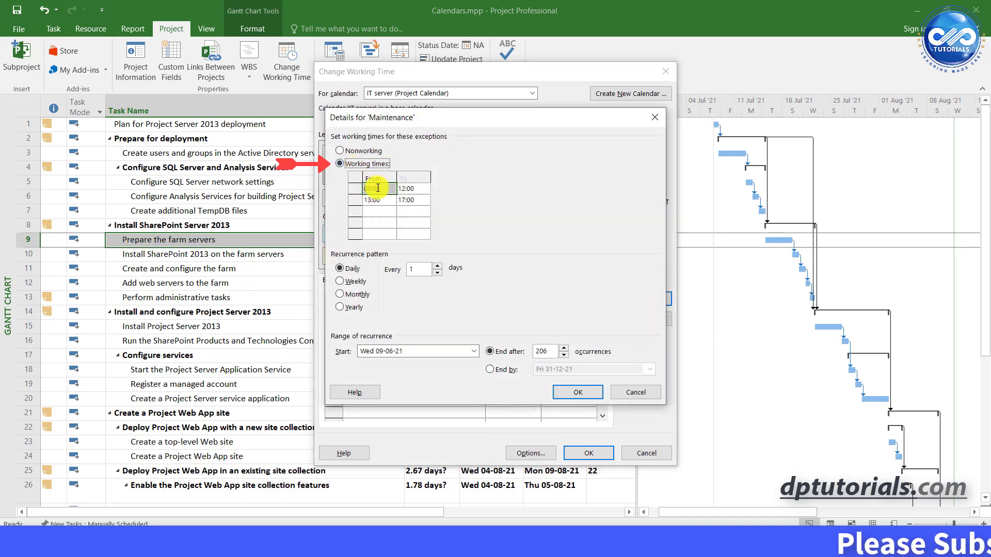
pyautogui.click(370, 201)
pyautogui.press('Delete')
pyautogui.click(388, 212)
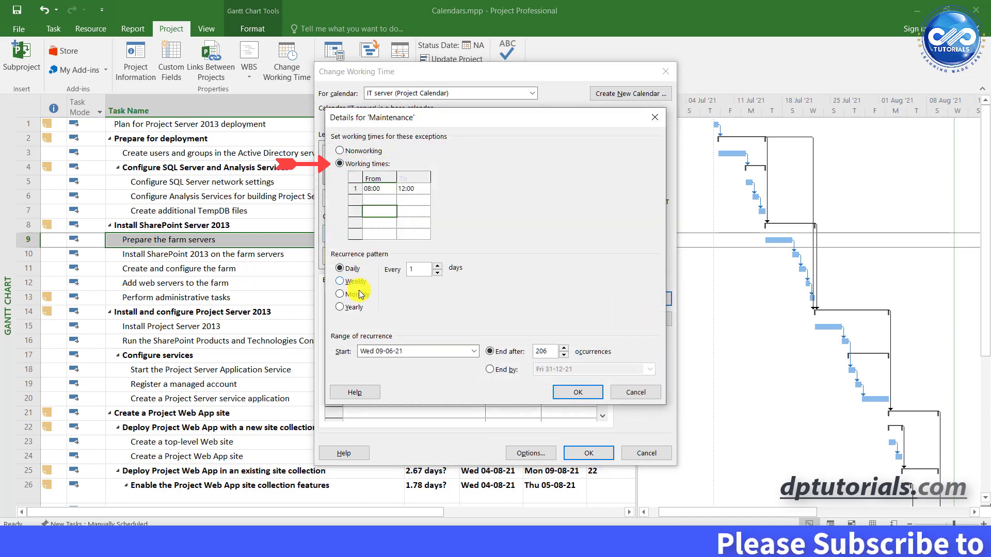
# Make the Maintenance exception recur monthly on the first Wednesday of every month
pyautogui.click(365, 295)
pyautogui.click(388, 290)
pyautogui.click(435, 290)
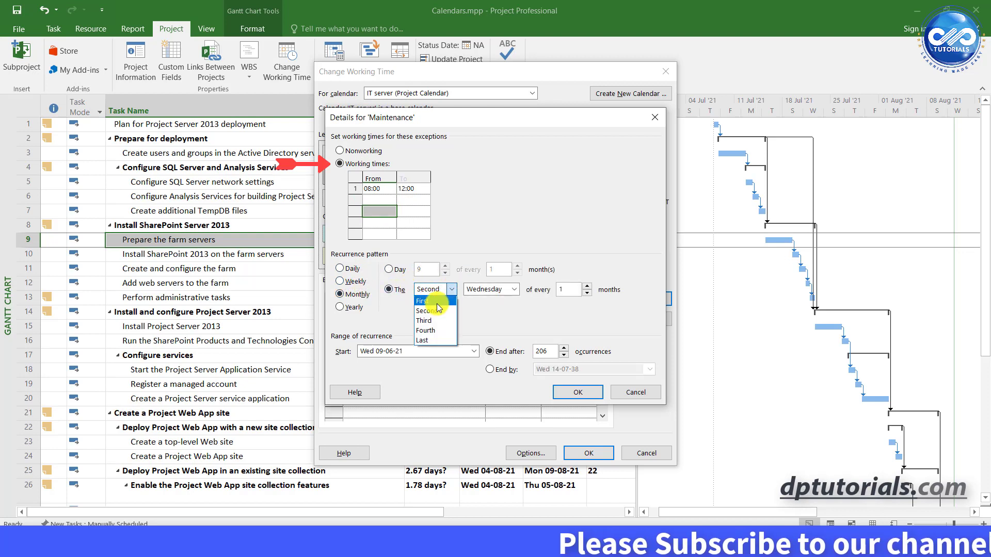
pyautogui.click(429, 301)
pyautogui.click(514, 289)
pyautogui.click(500, 321)
# End the Maintenance recurrence after 12 occurrences and accept the exception details
pyautogui.click(526, 352)
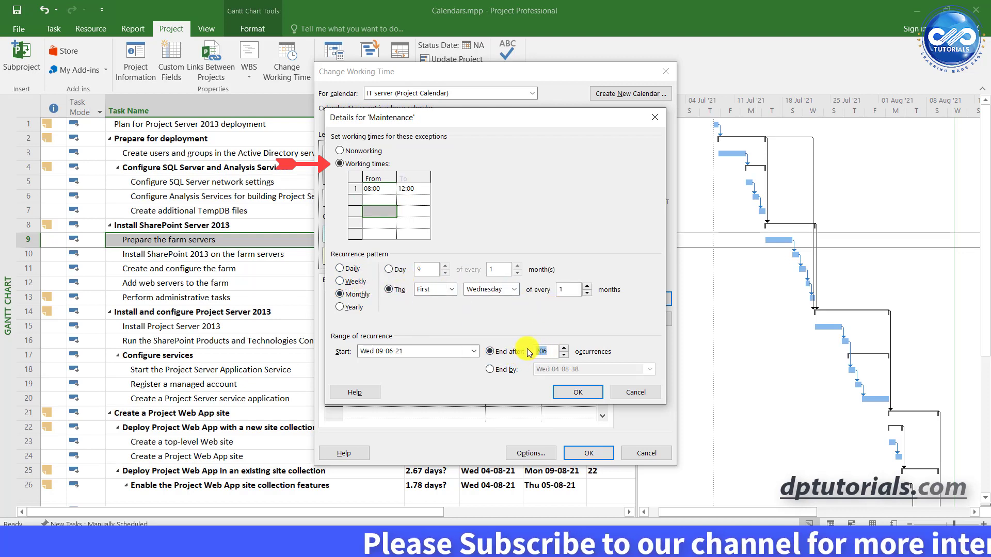
pyautogui.write('1')
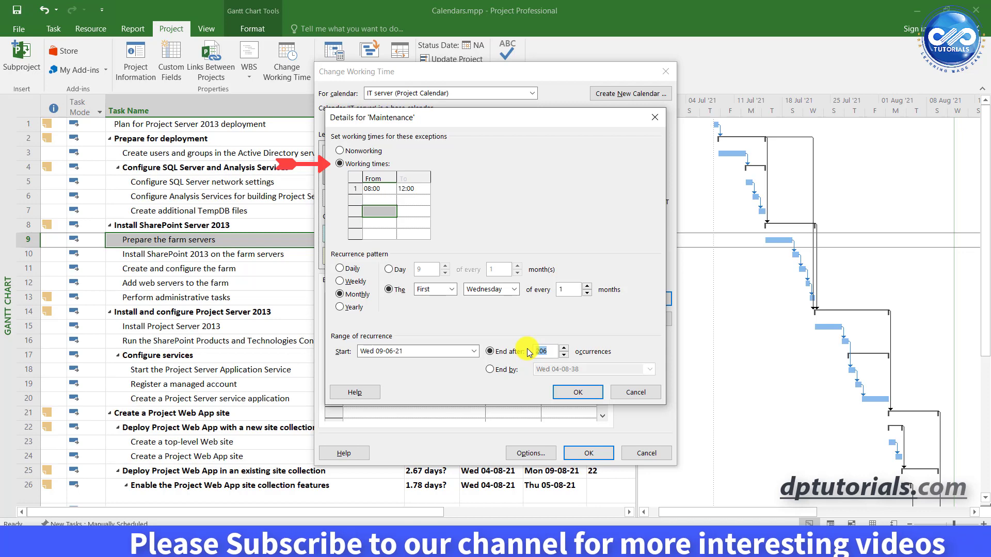
pyautogui.write('2')
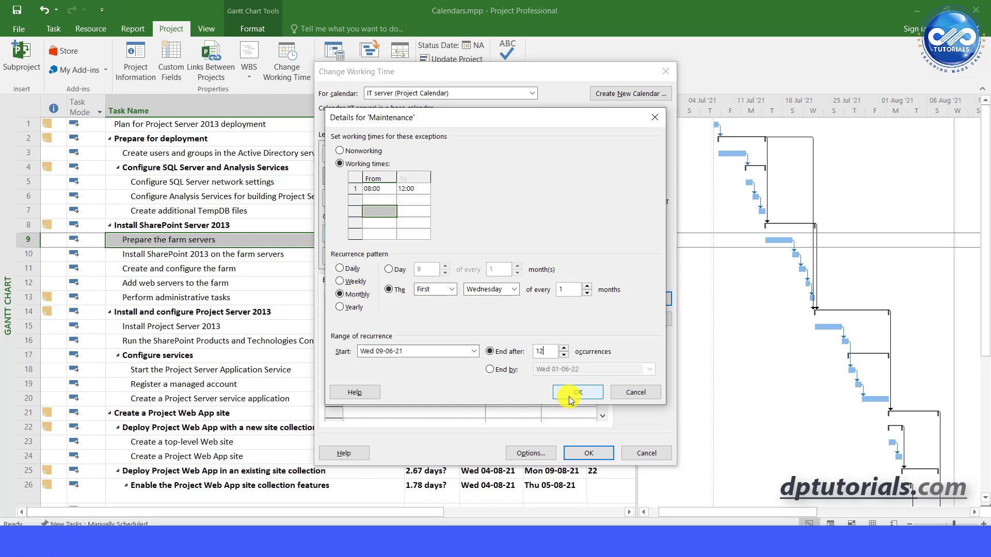
pyautogui.click(573, 393)
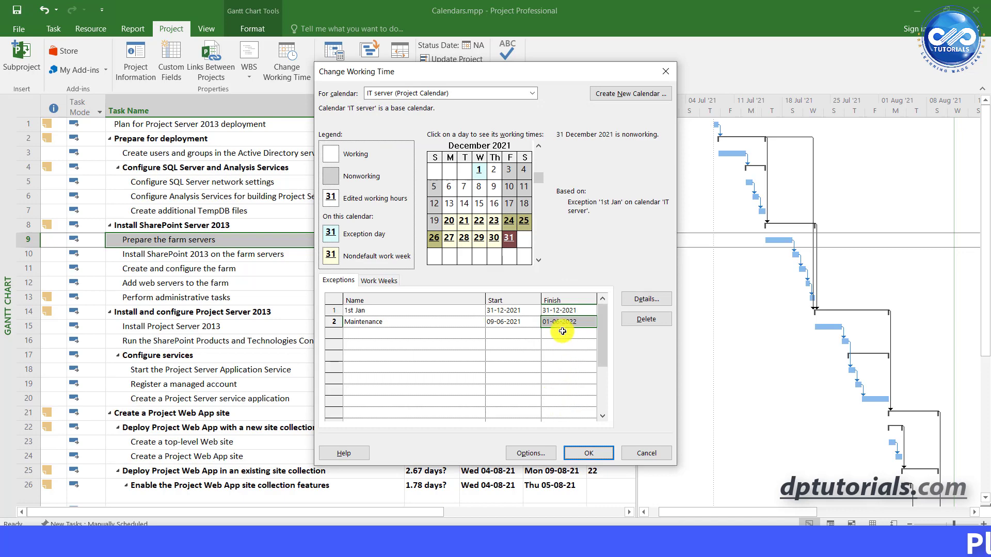
# Check the working times for 30 December 2021 and apply the working time changes to the project calendar
pyautogui.click(529, 337)
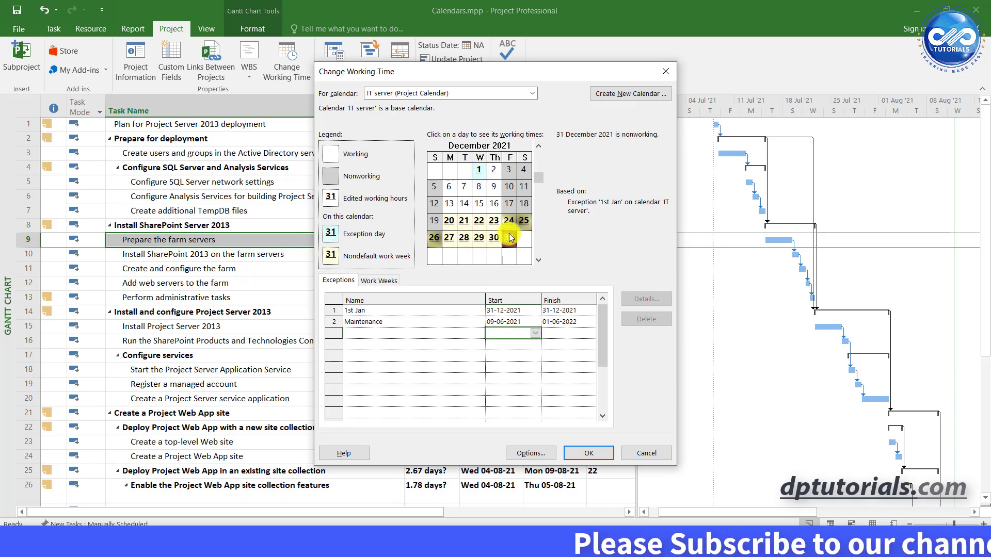
pyautogui.click(494, 239)
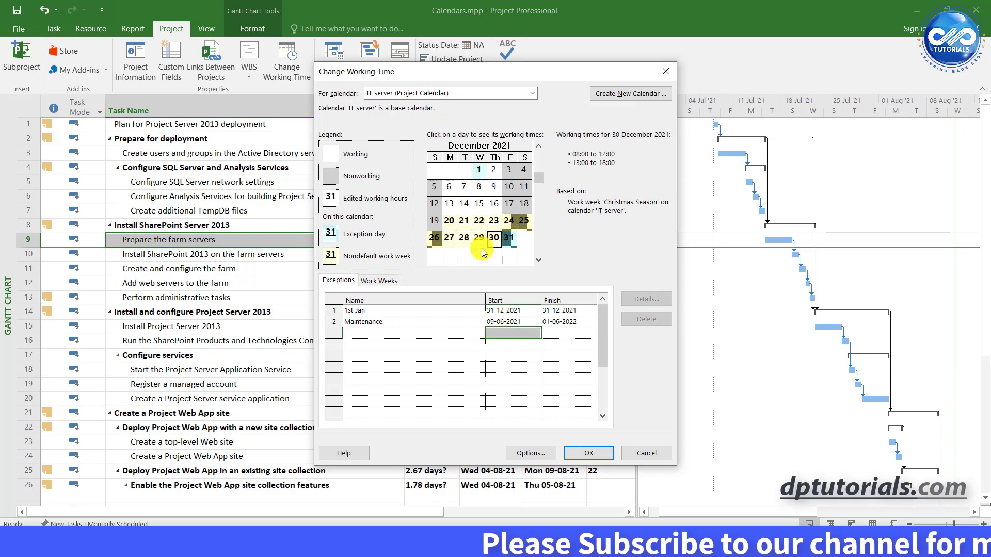
pyautogui.click(583, 453)
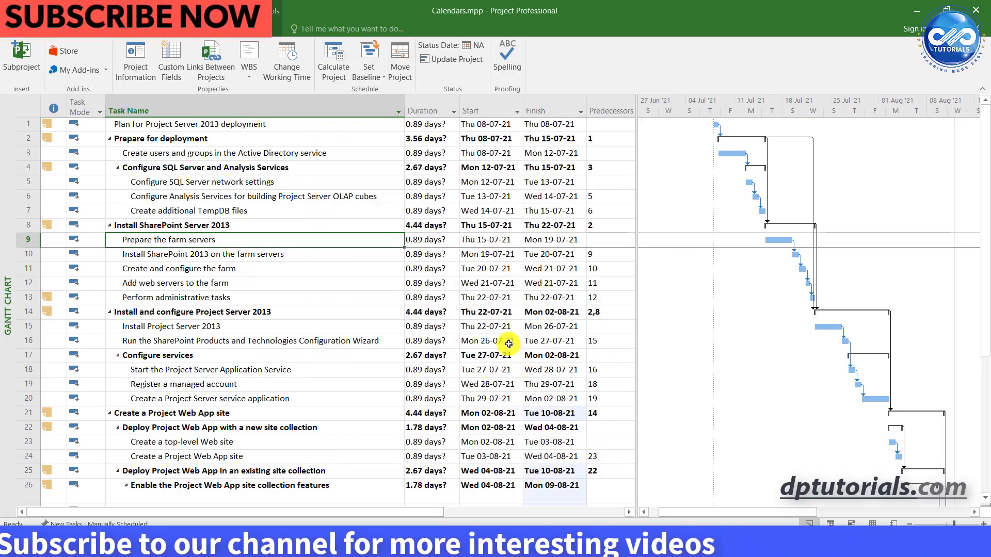